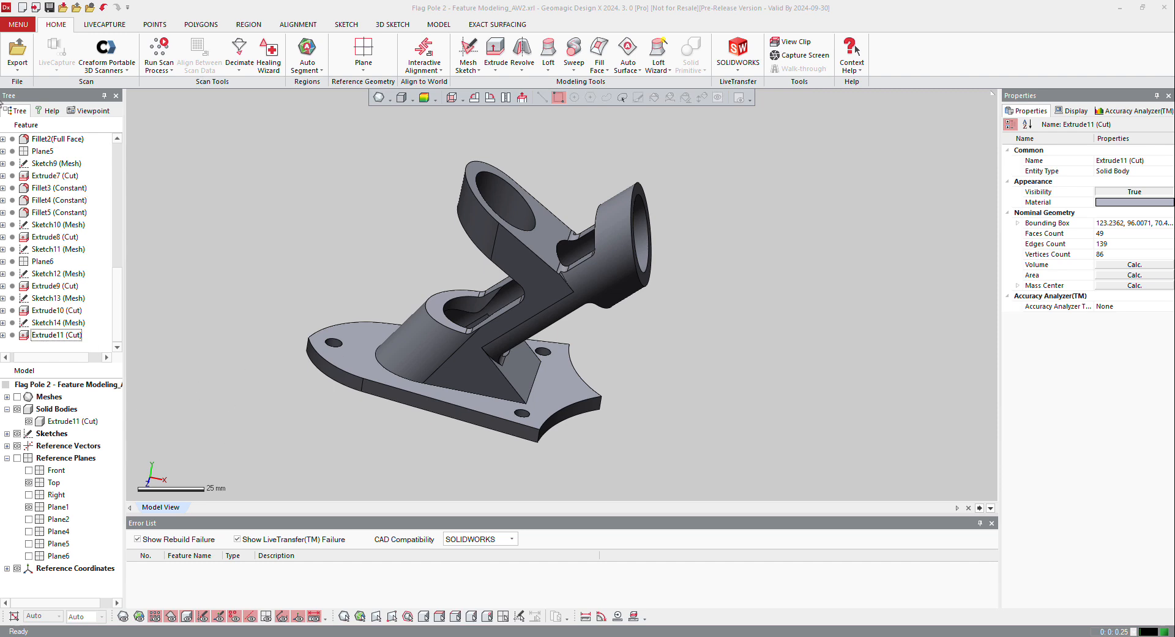
Begin exporting the bracket body and review the Save as type list of export formats
click(76, 7)
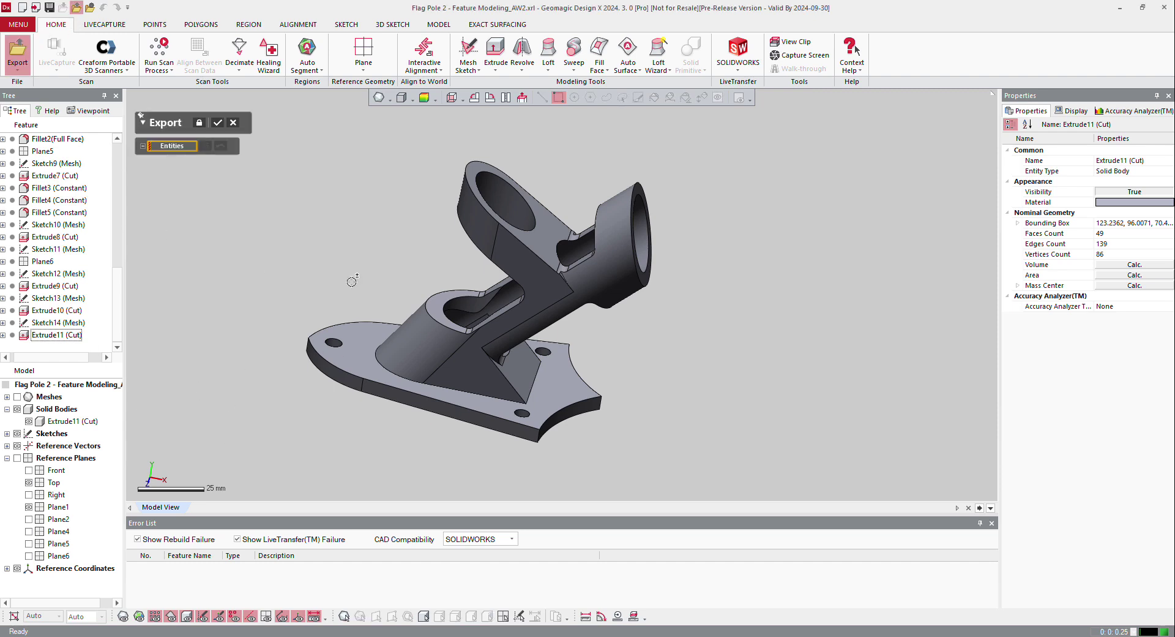
click(485, 223)
click(220, 124)
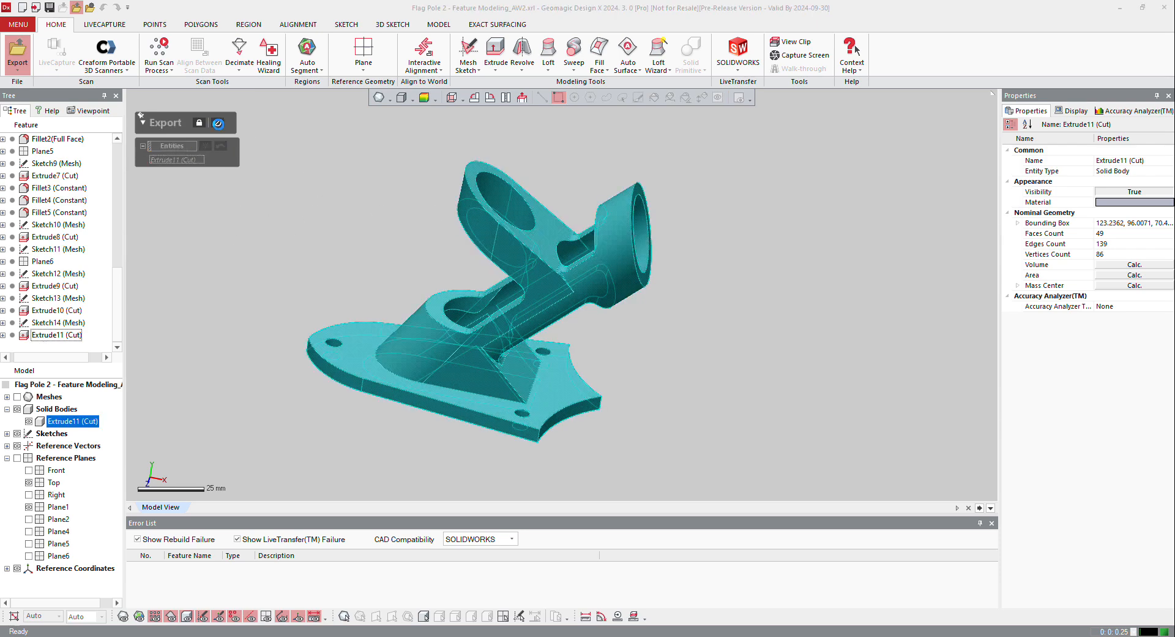
click(621, 339)
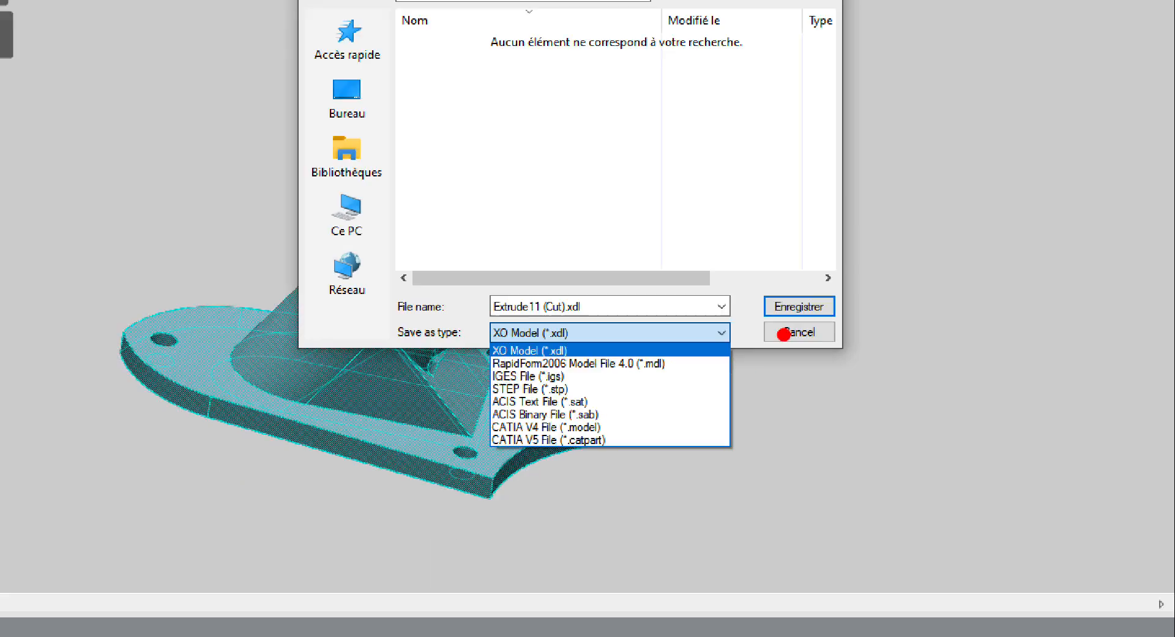
click(726, 487)
Cancel the export, view the LiveTransfer target programs, and bring up the CAD Compatibility list
click(726, 487)
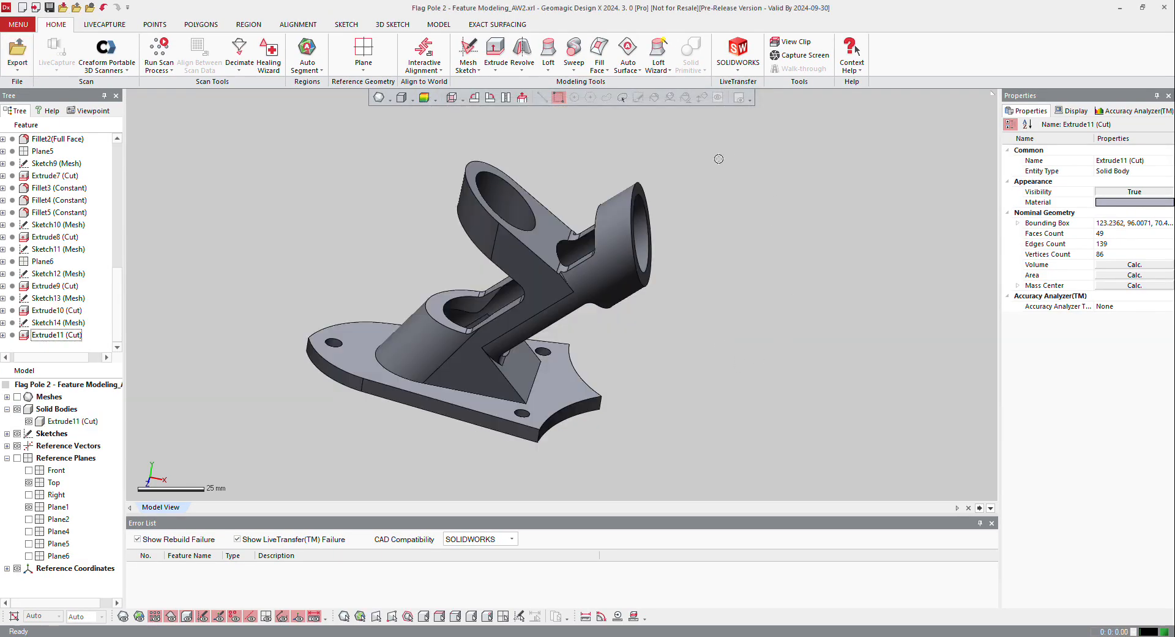
click(739, 71)
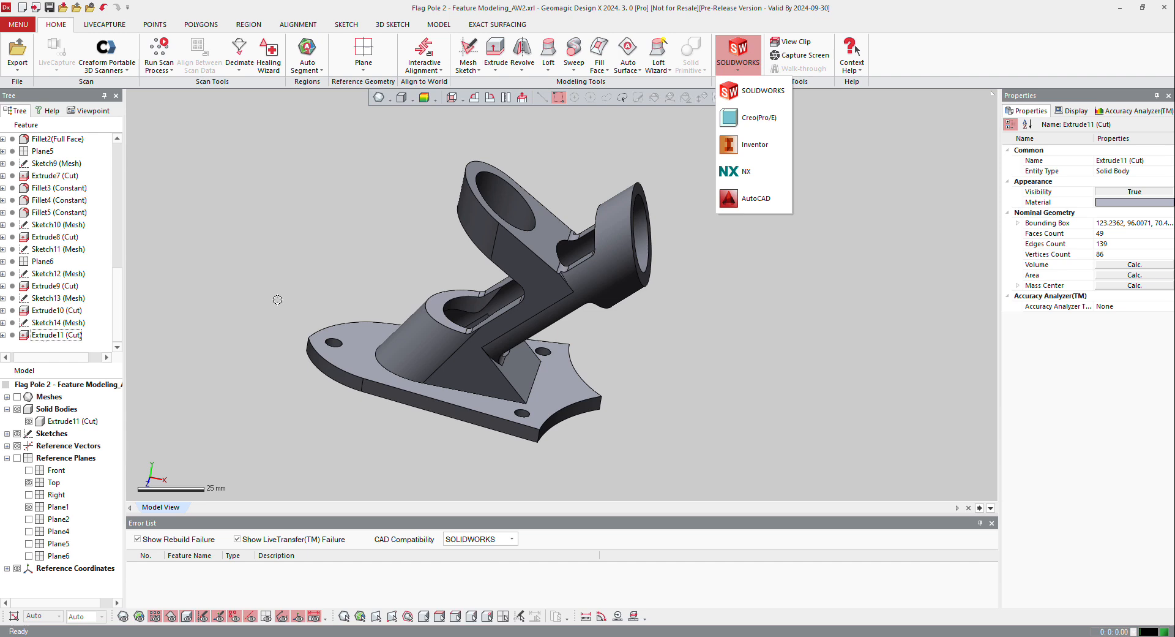
click(281, 278)
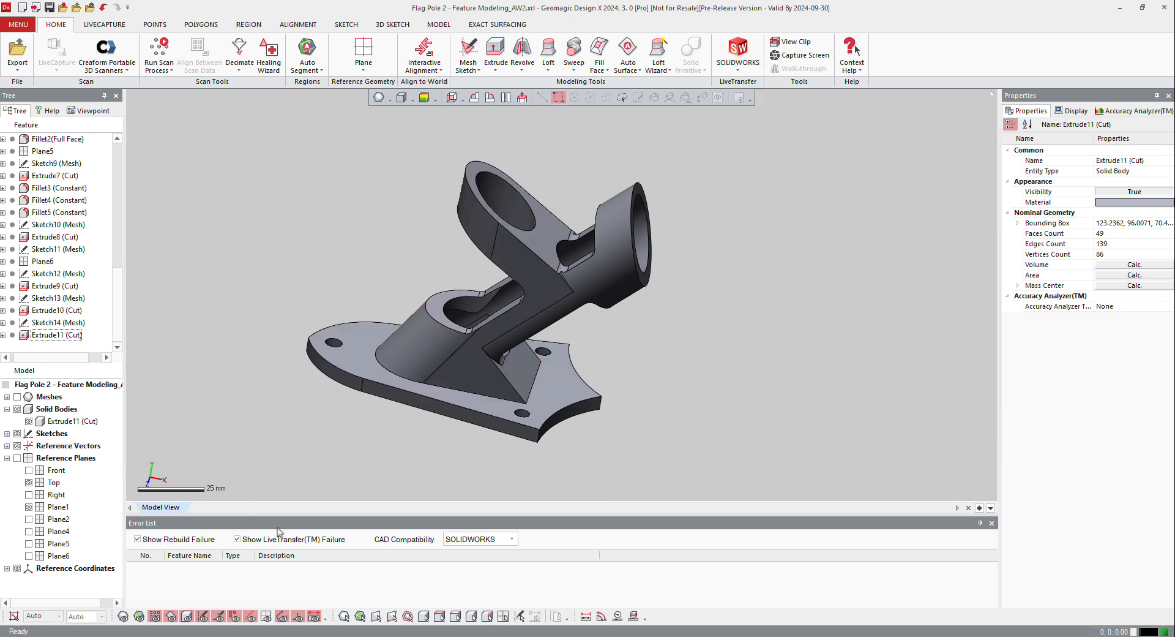
click(502, 539)
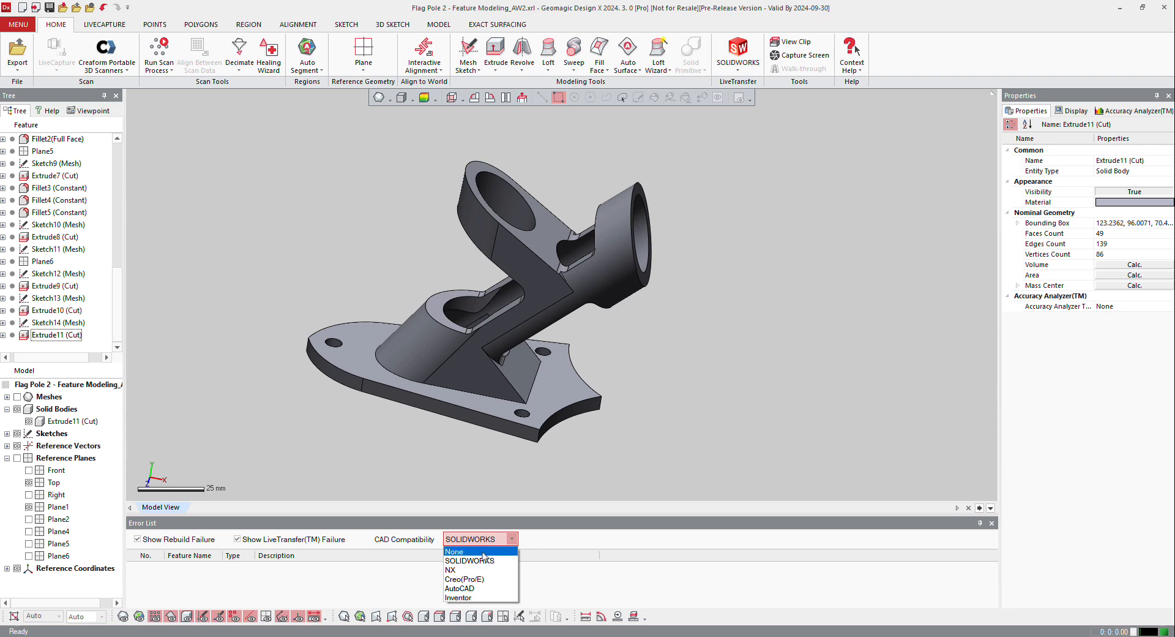
Check Inventor compatibility and inspect the Extrude11 multiple-closed-profiles warning without changing it
click(472, 597)
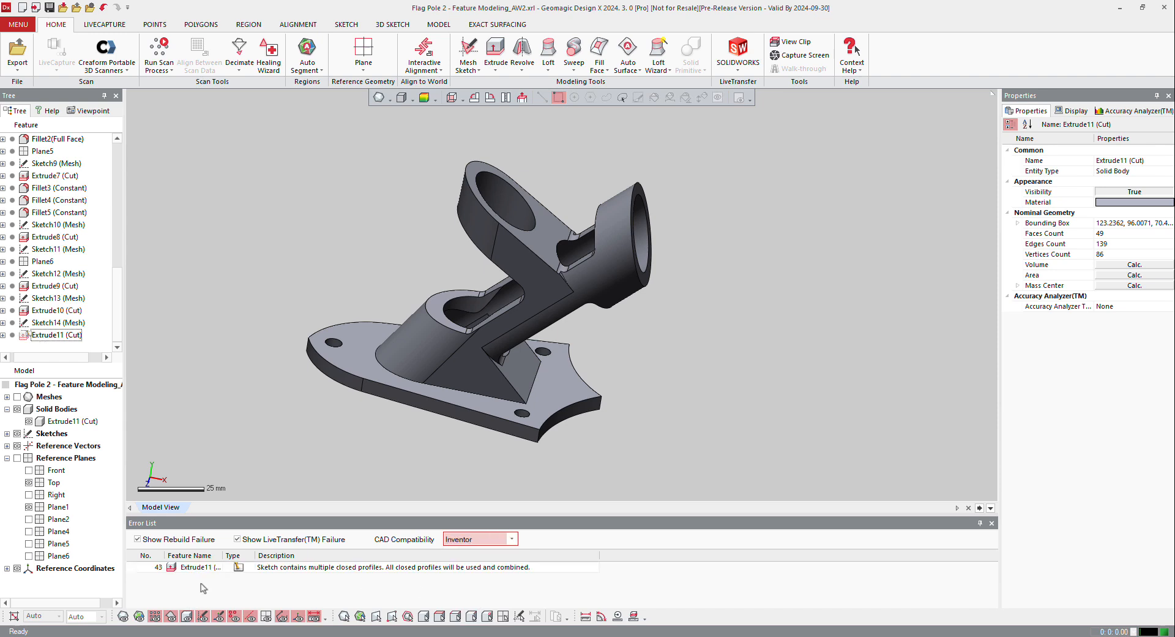
click(280, 568)
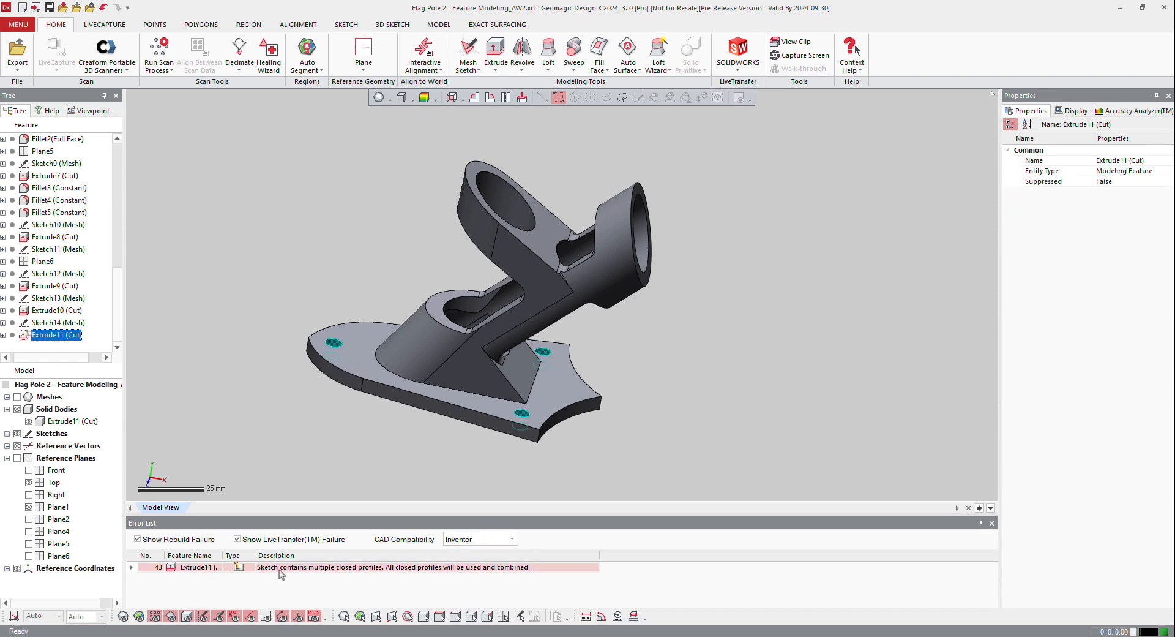
double_click(280, 568)
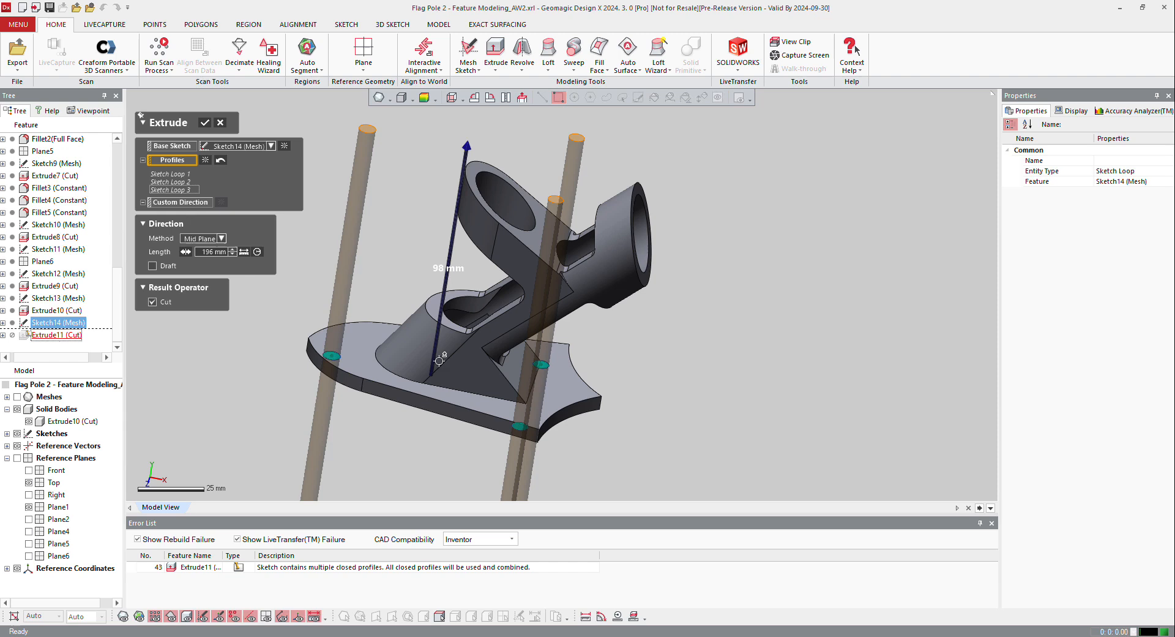
click(221, 123)
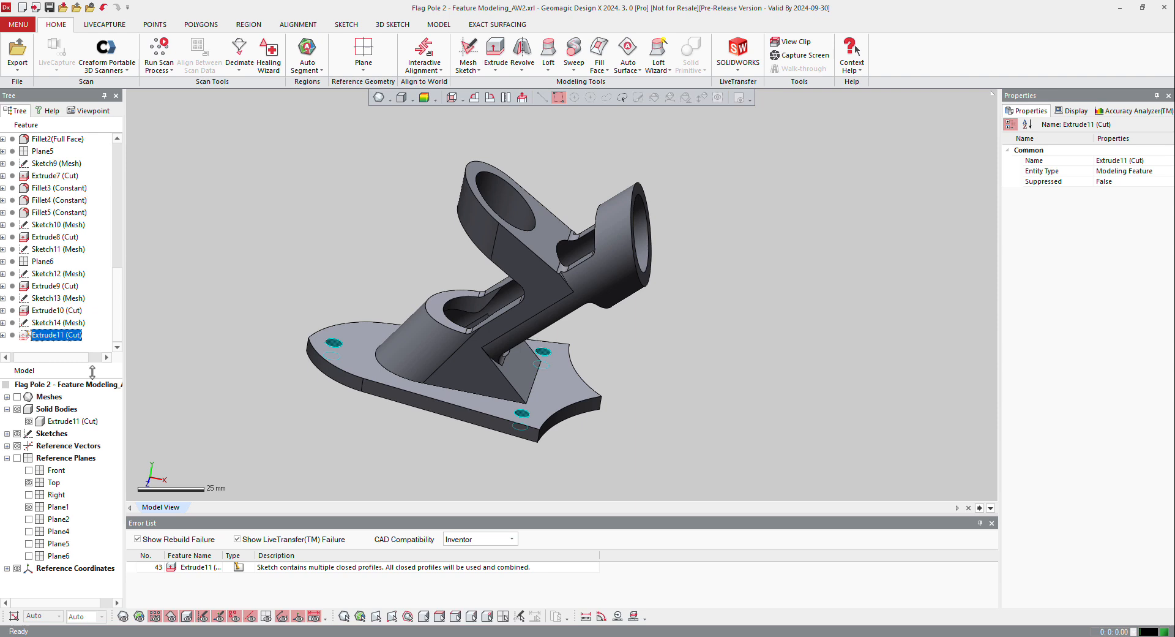
Set CAD compatibility back to SOLIDWORKS, clearing the error list
click(479, 539)
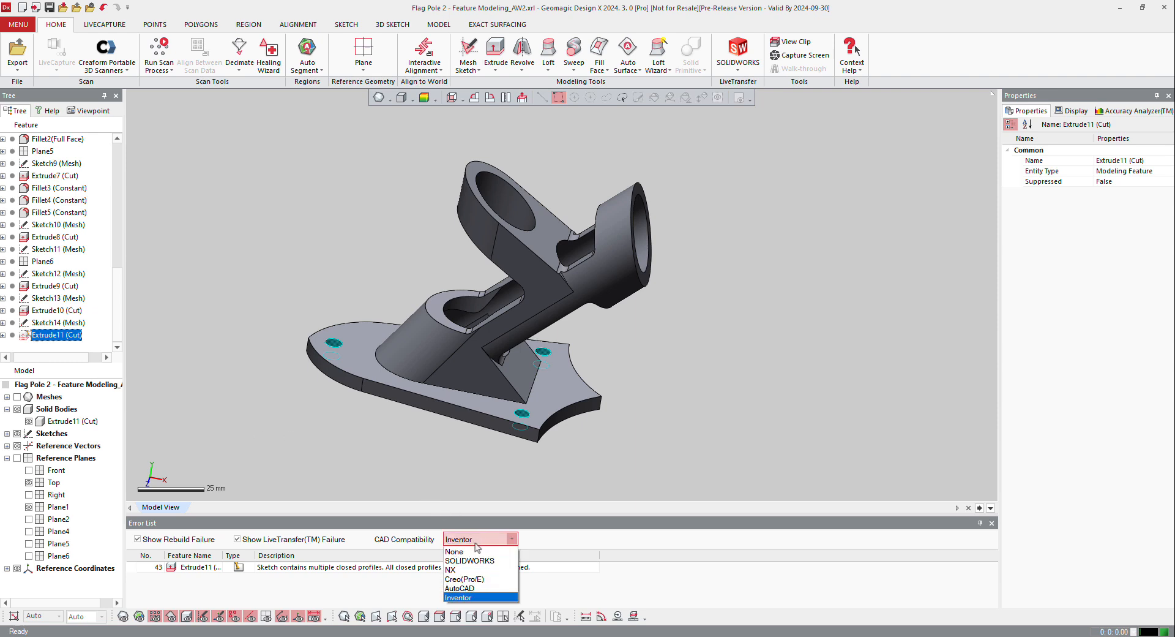
click(477, 562)
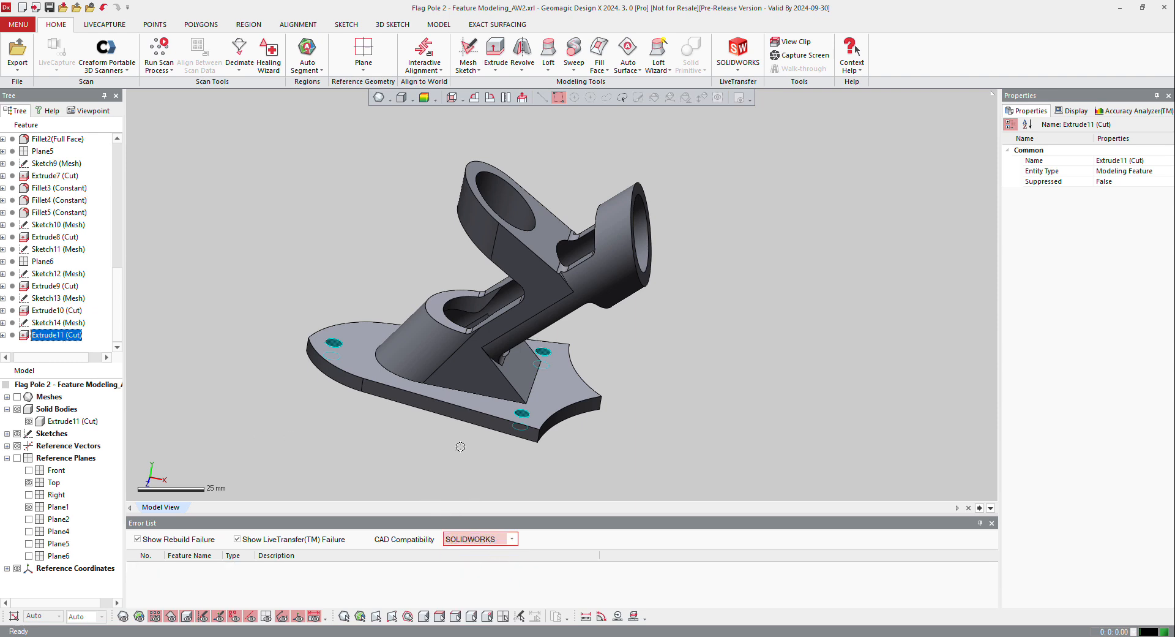
Run LiveTransfer to SolidWorks 2023 starting from the first feature
click(741, 52)
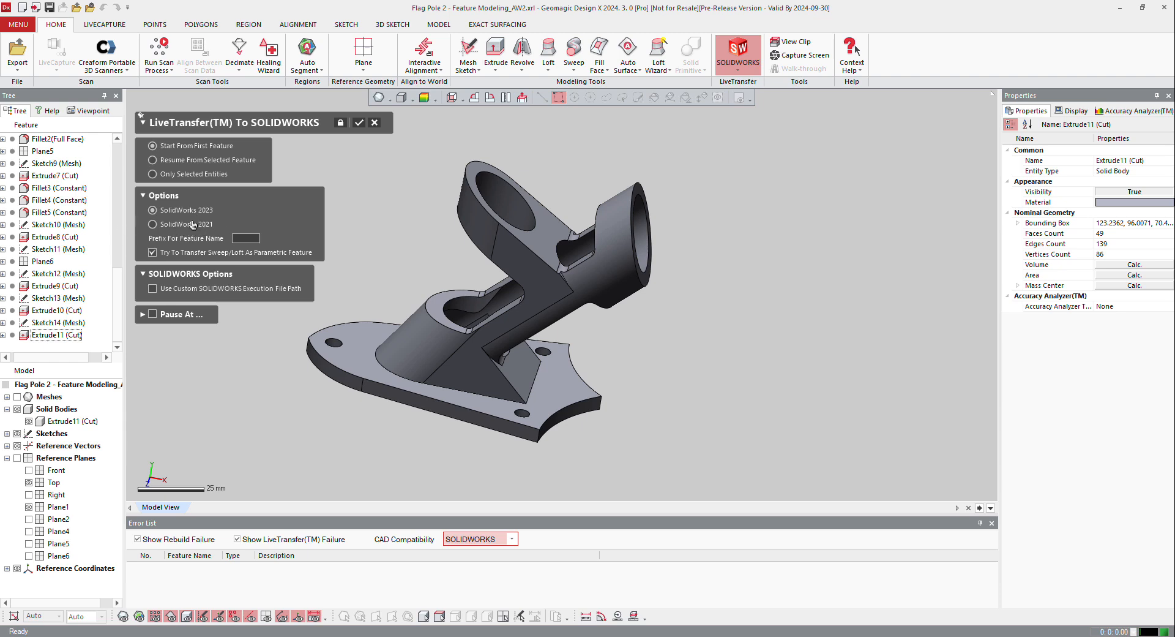
click(365, 124)
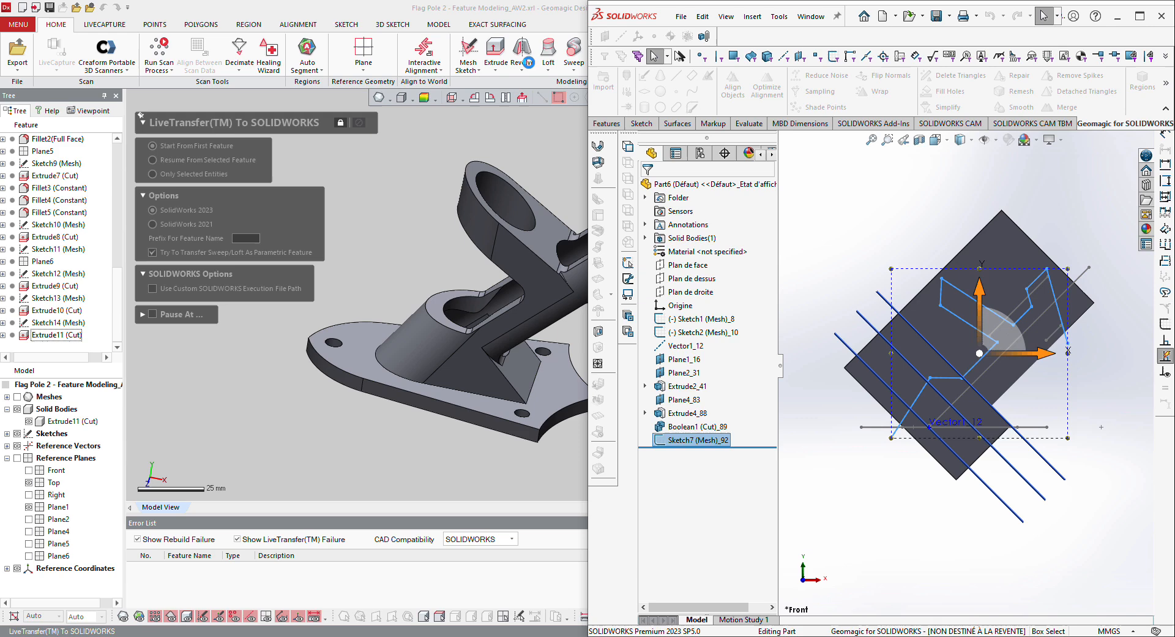
Maximize the SOLIDWORKS window while the feature tree rebuilds through Extrude11 (Cut)
click(1141, 15)
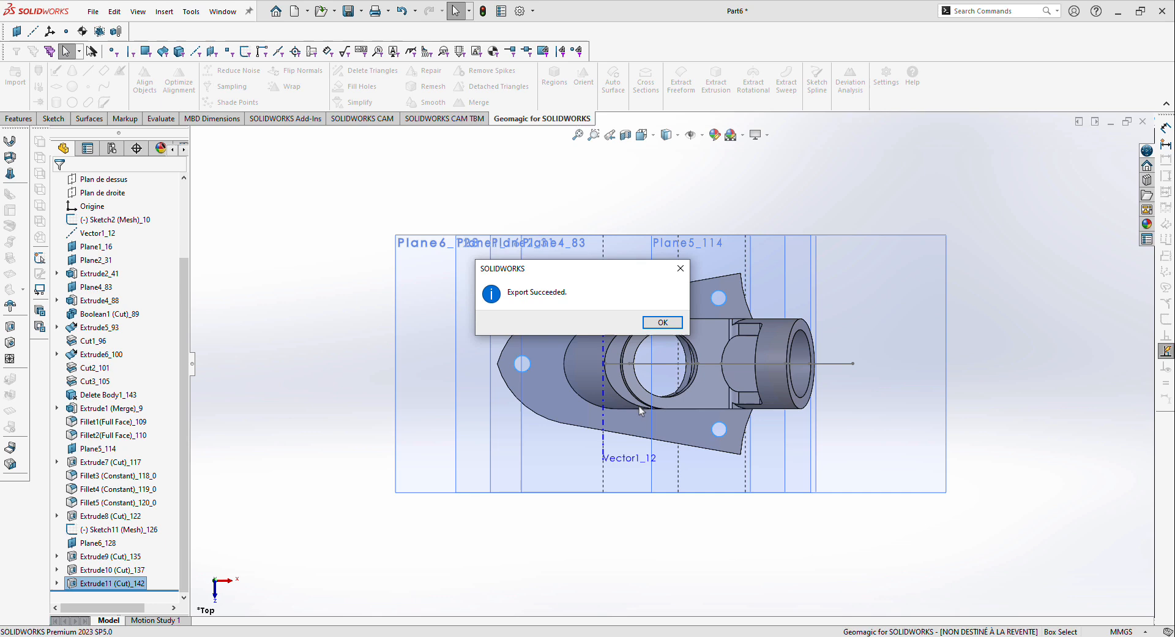
Dismiss the Export Succeeded message and hide the reference planes via Hide/Show Items
click(662, 322)
middle_drag(478, 445, 626, 160)
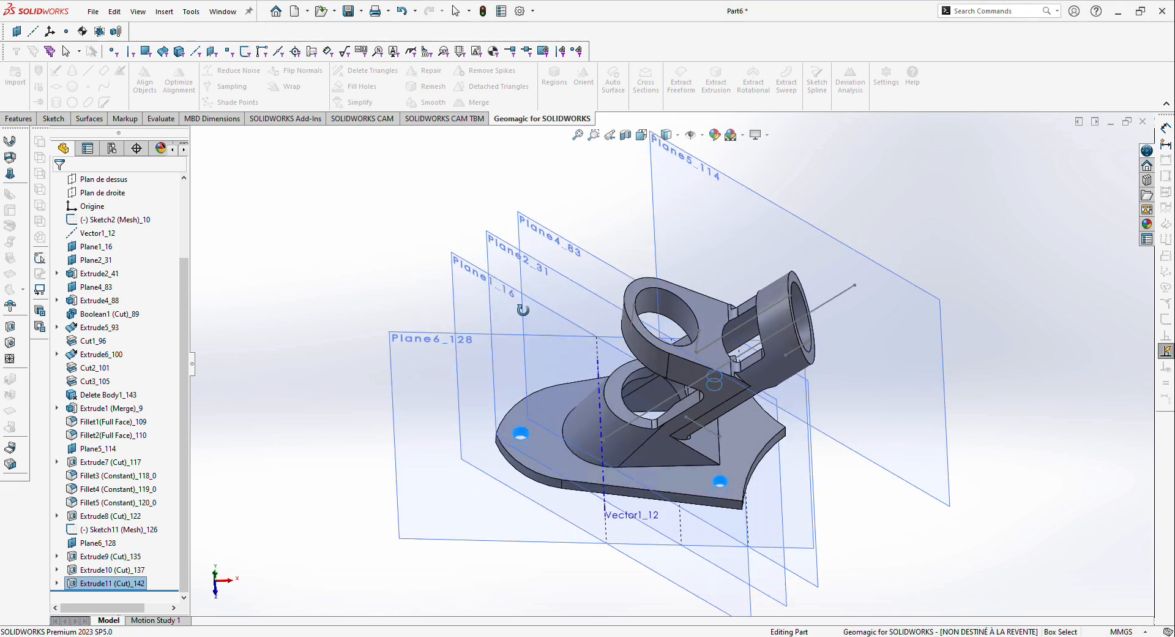
click(691, 134)
click(692, 151)
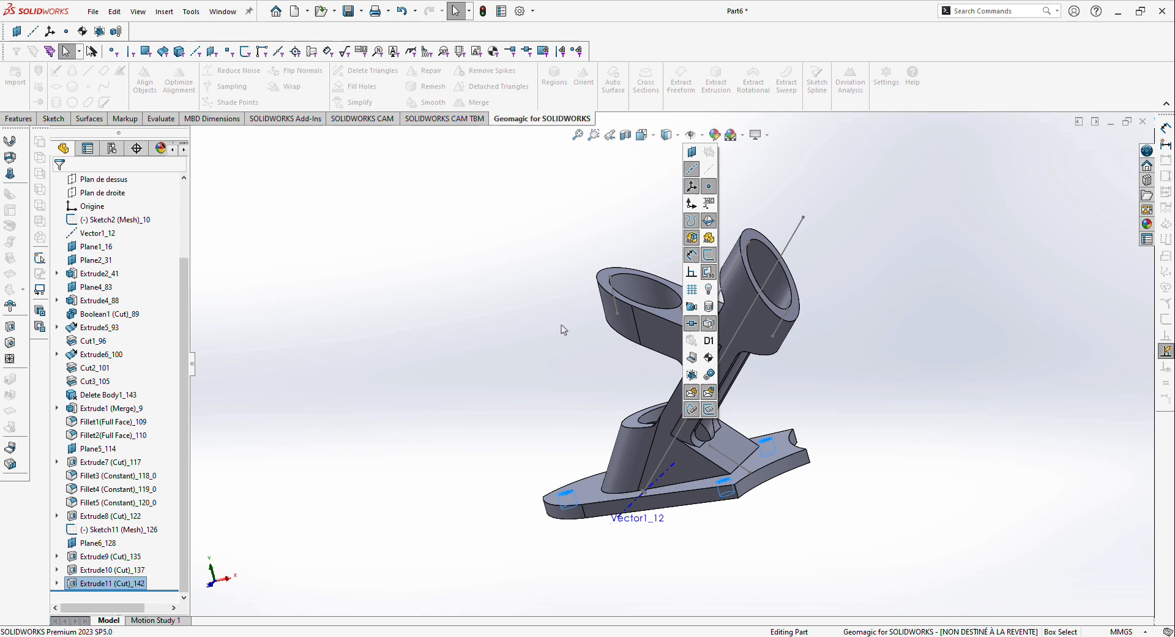
mouse_move(514, 323)
middle_down()
mouse_move(652, 317)
mouse_move(682, 331)
middle_up()
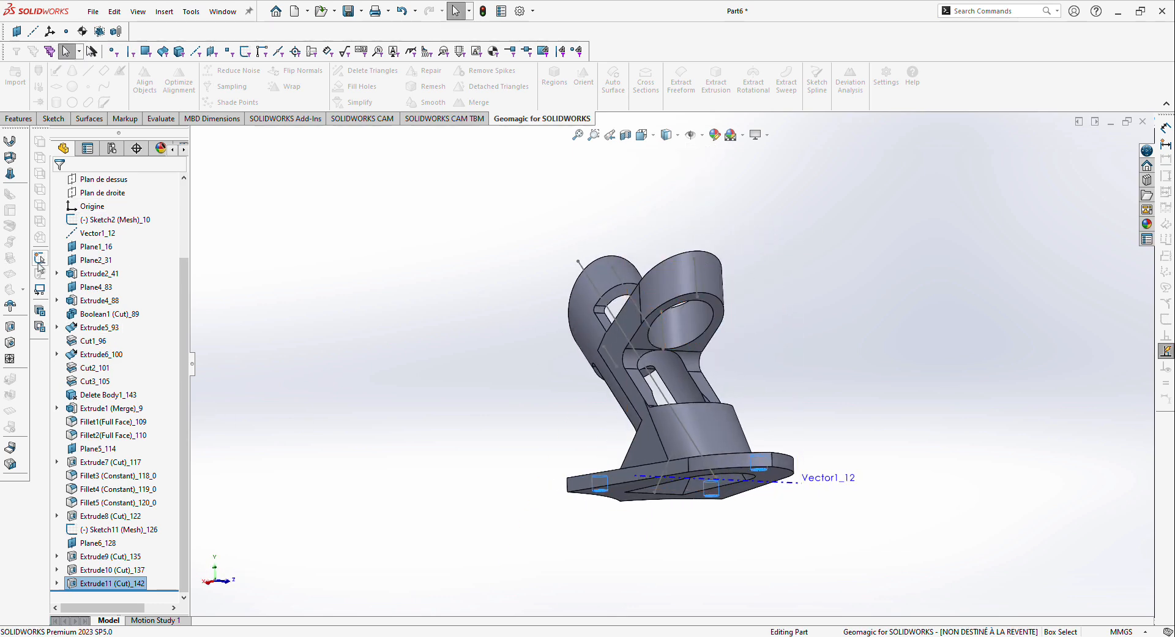
Show Sketch3 under Extrude2_41 and Sketch6 under Extrude4_88, confirming the 35 mm diameter dimension
click(57, 273)
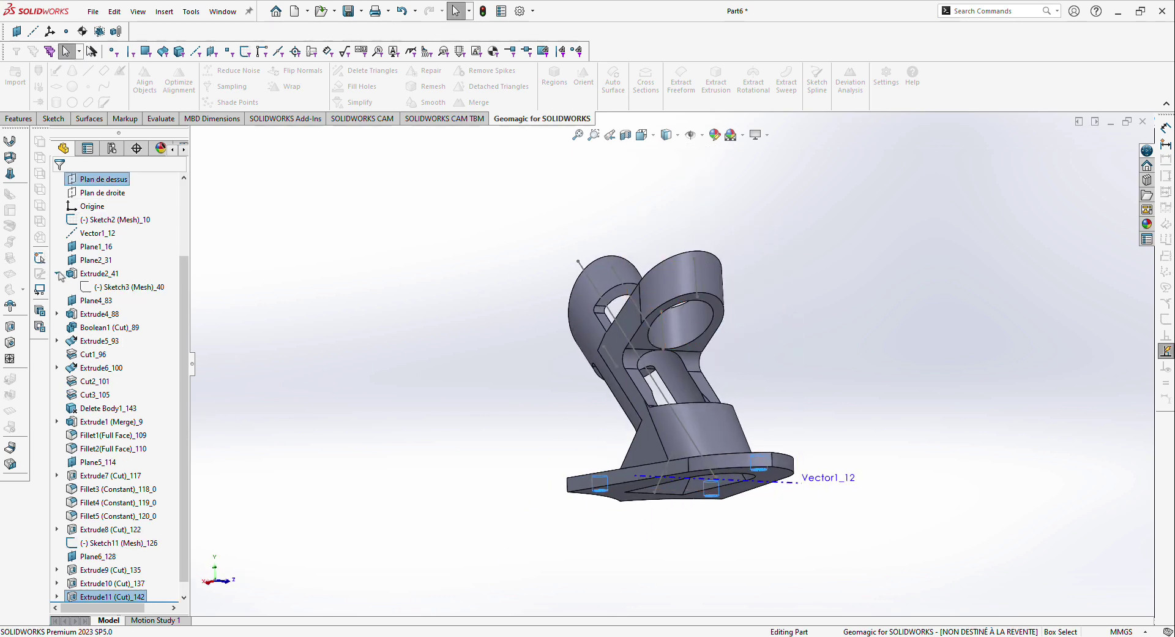
click(124, 287)
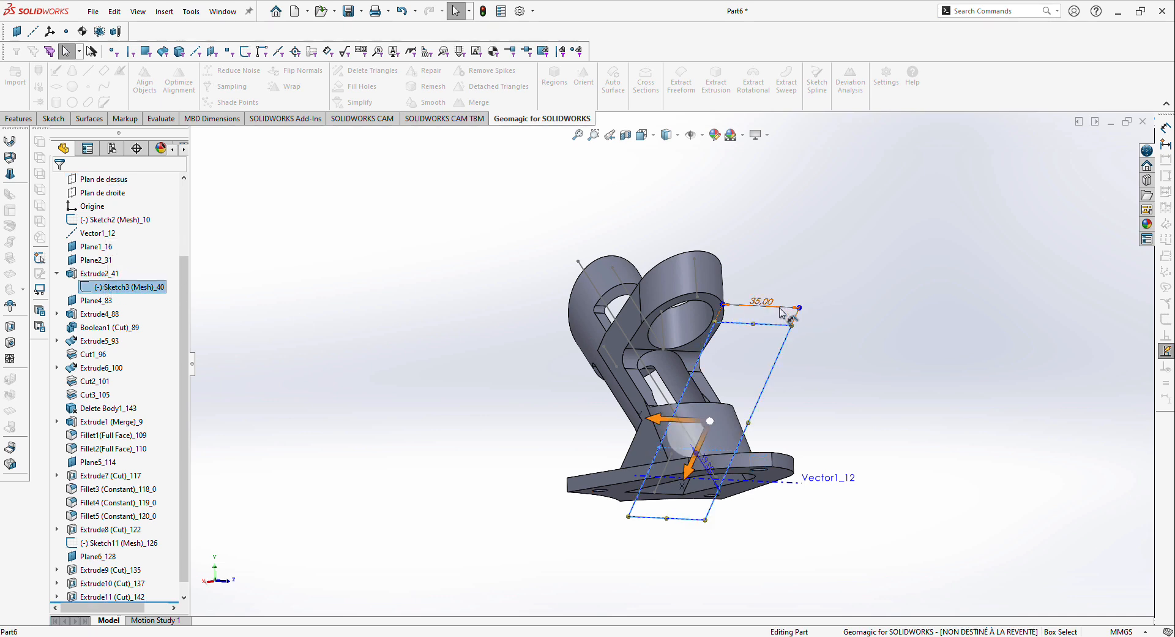
click(57, 314)
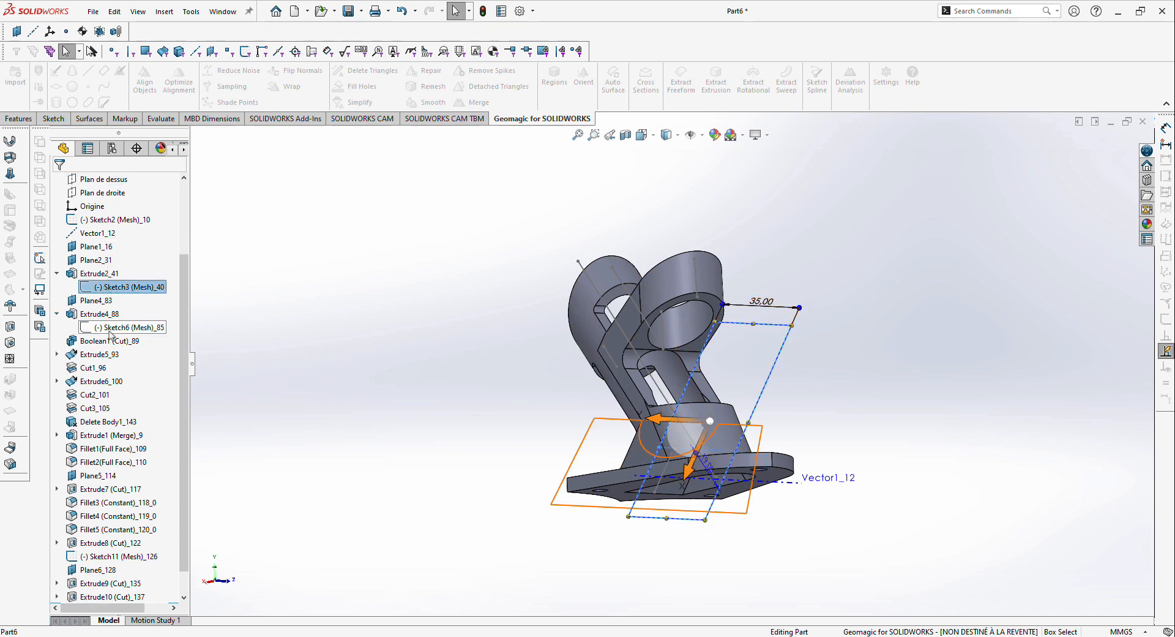
click(115, 327)
middle_drag(788, 457, 690, 439)
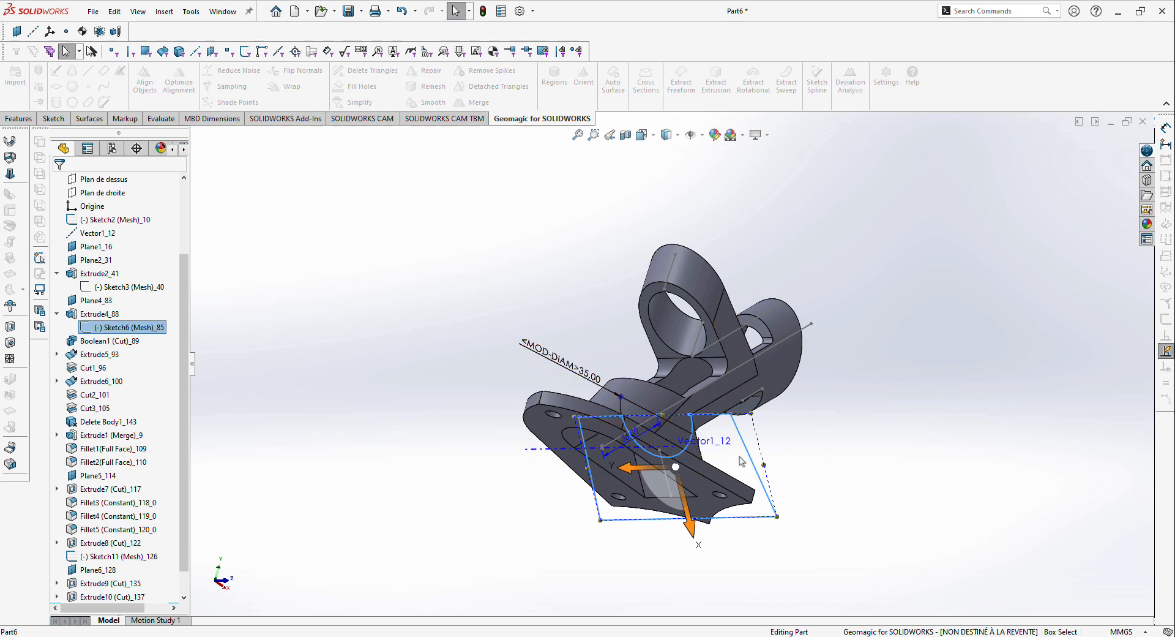
middle_drag(747, 468, 450, 359)
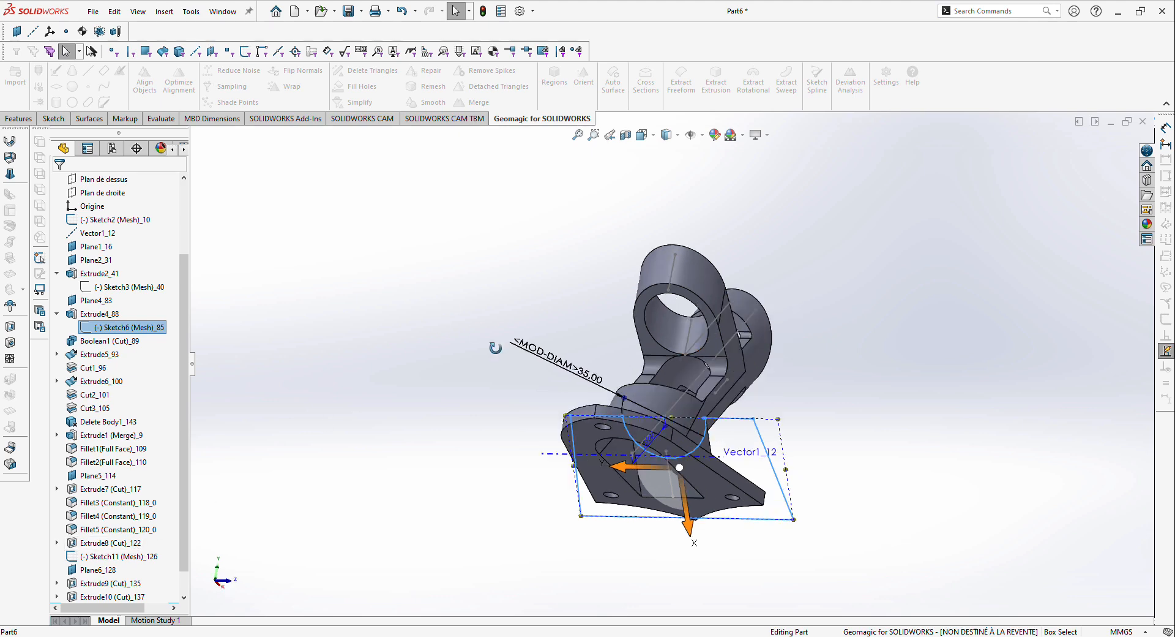